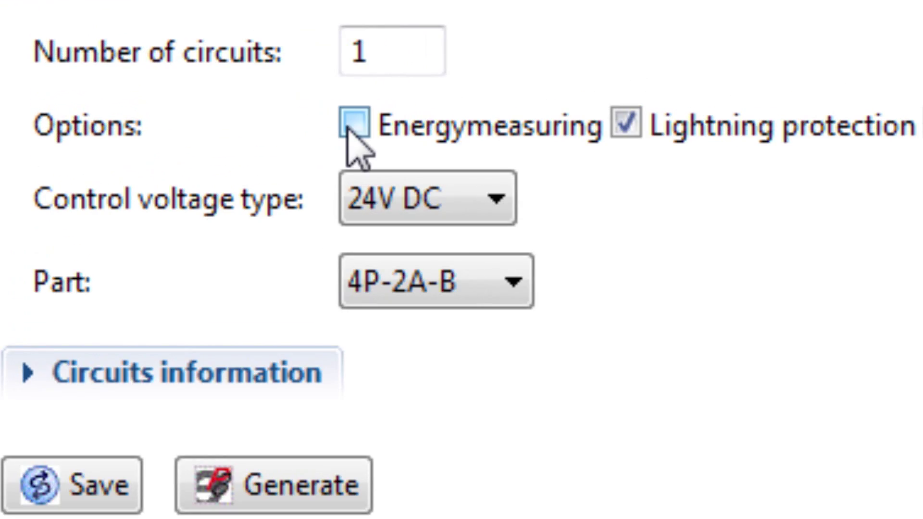
Enable Panelsocket and set the control voltage to 24V AC.
left_click(548, 107)
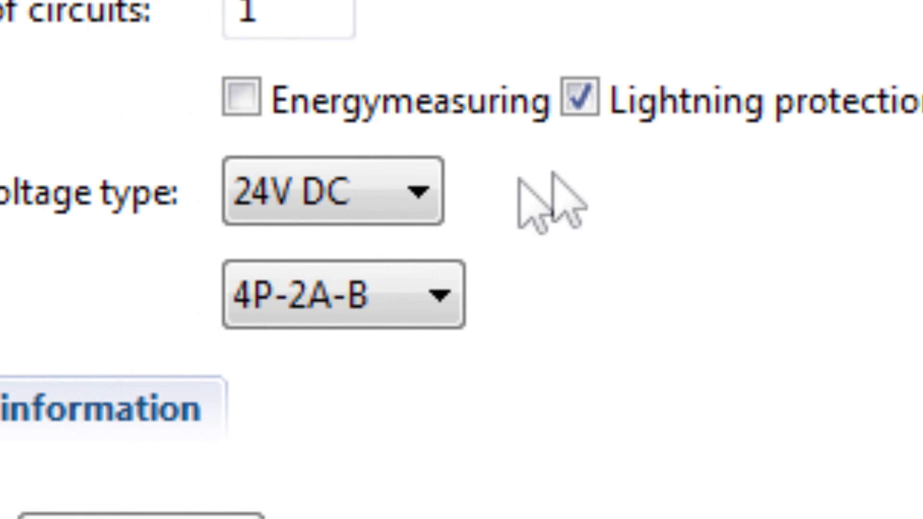
left_click(385, 190)
left_click(328, 291)
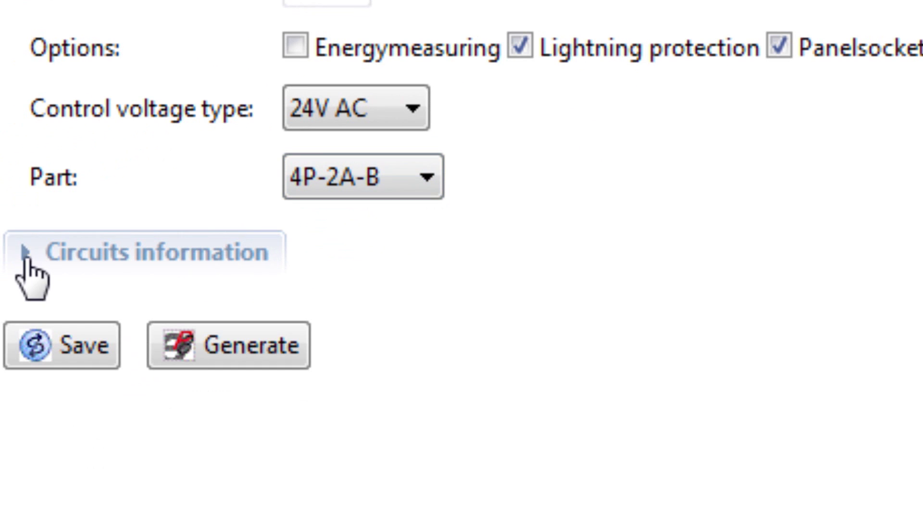
Under Circuits information, turn off Differential for Circuit1 and set its control voltage to Pushbutton.
left_click(25, 257)
left_click(41, 310)
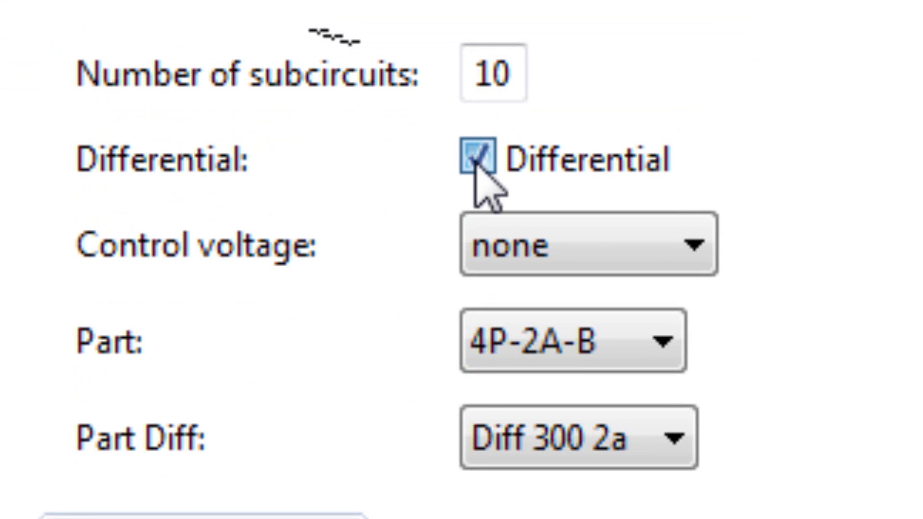
left_click(476, 158)
left_click(512, 241)
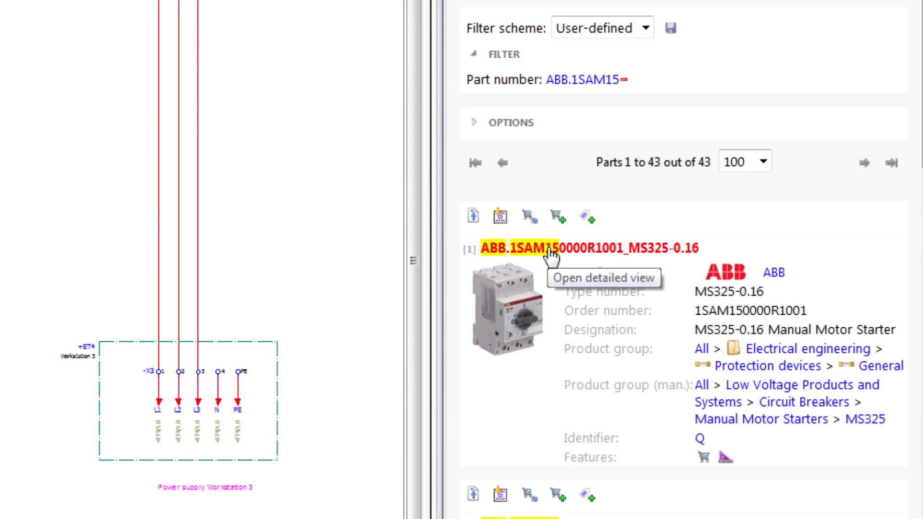
Place MS325-0.16 starters Q2, Q3 and Q4 on the three feeds and add -X13 terminals to all nine wires.
left_click(551, 254)
scroll(551, 257, "down", 8)
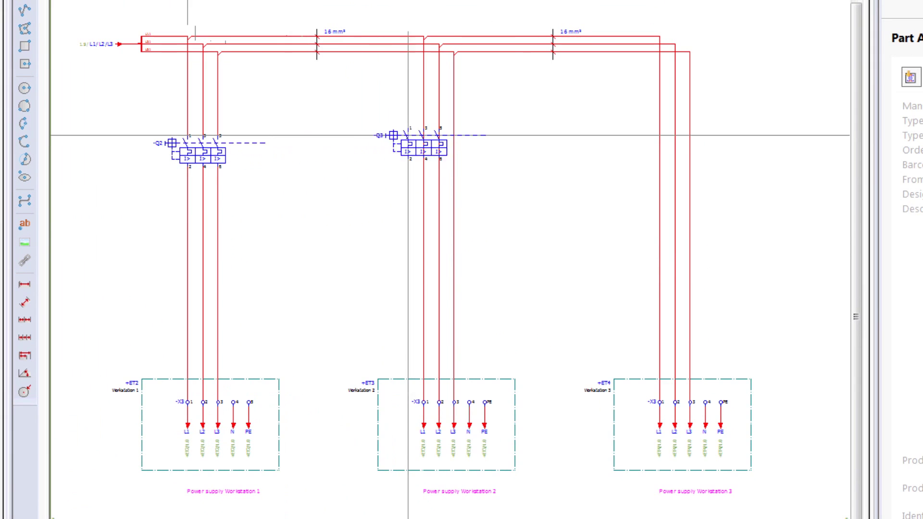
left_click(424, 143)
left_click(660, 143)
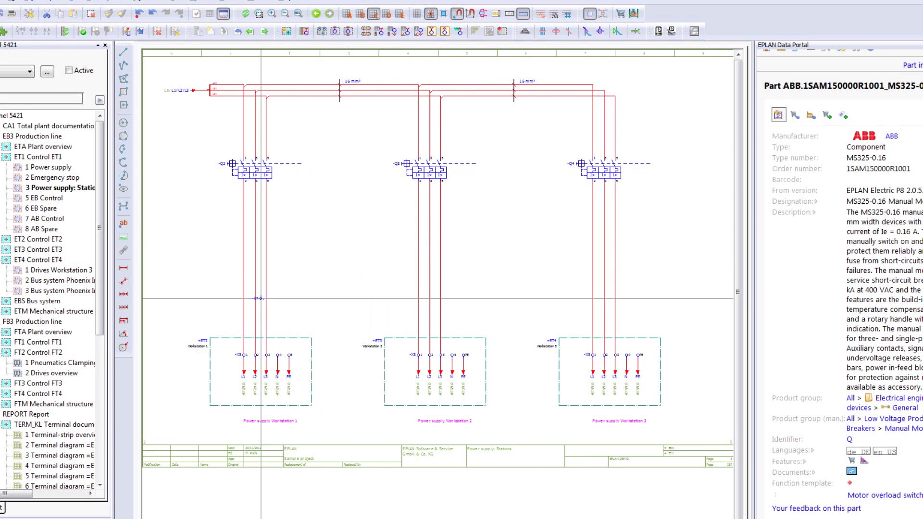
left_click_drag(238, 304, 625, 303)
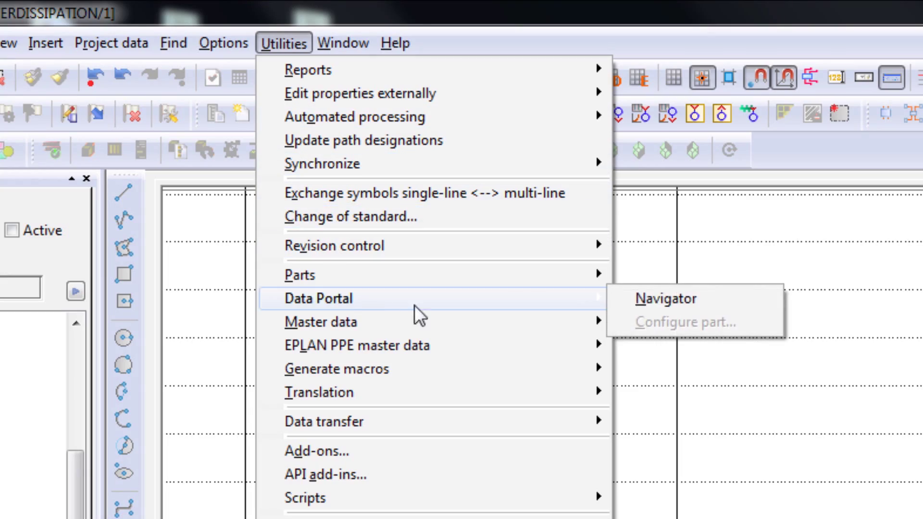
Launch the Rittal configurator from the Data Portal Navigator and step through enclosure selection and calculation to accessories.
left_click(648, 300)
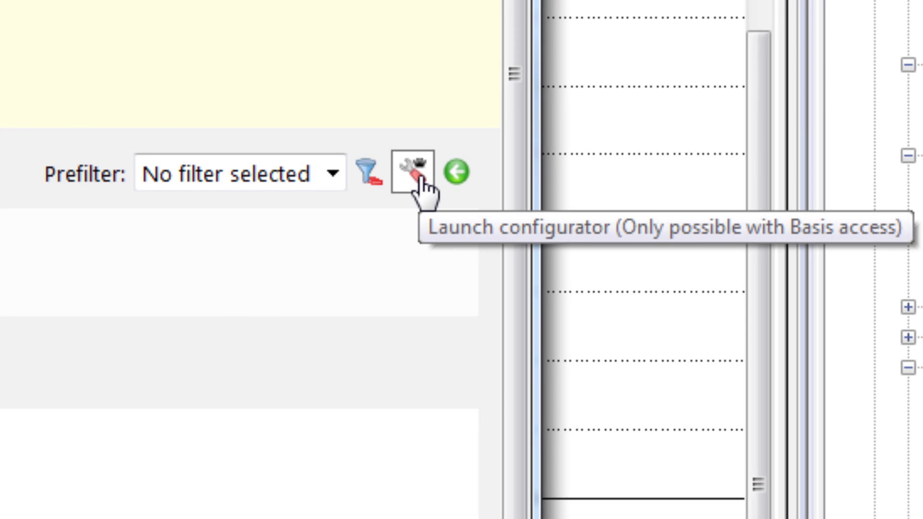
left_click(413, 174)
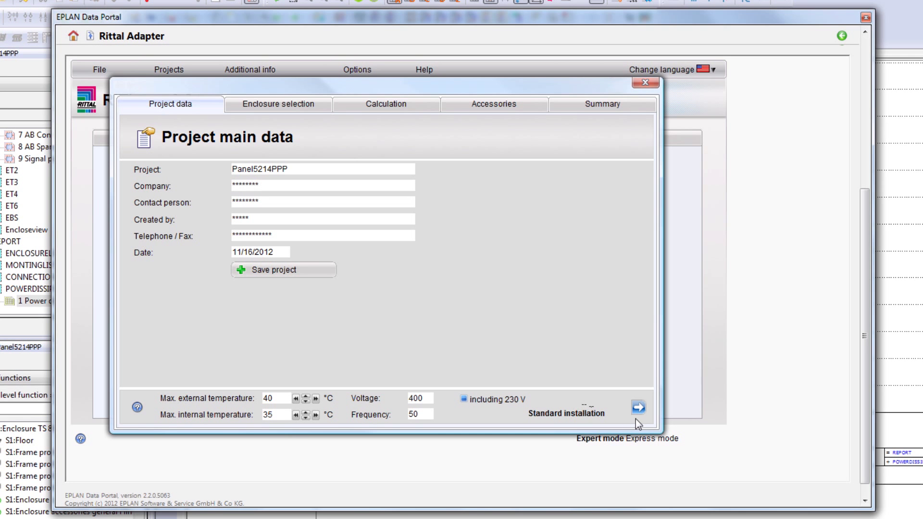
left_click(639, 409)
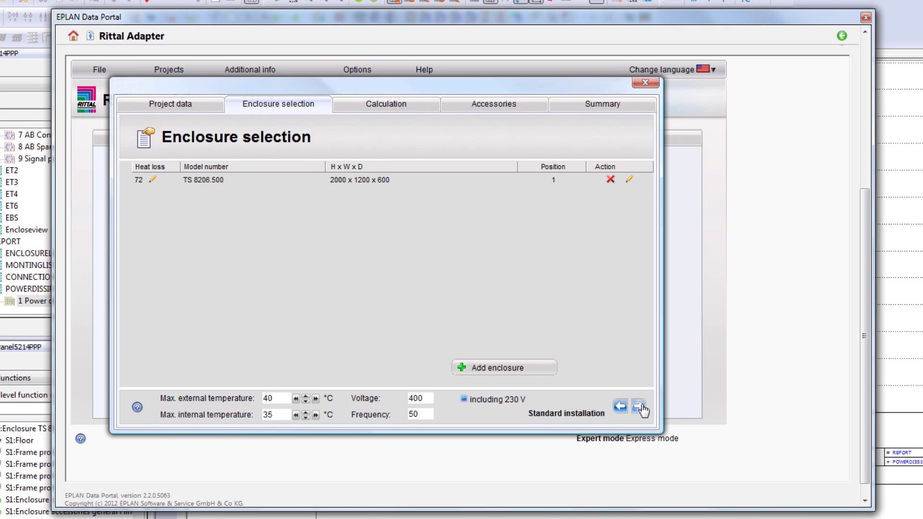
left_click(641, 408)
left_click(637, 408)
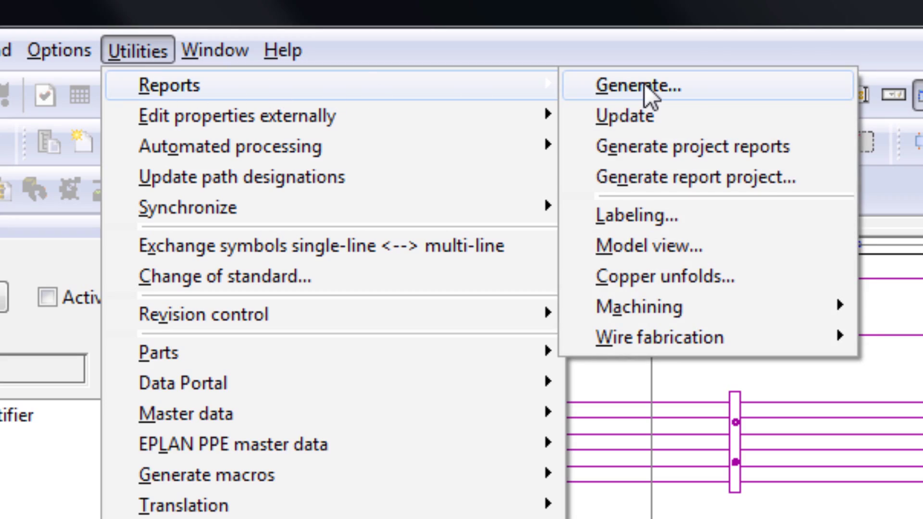
Add a new report in the report generation settings with output format Page.
left_click(647, 87)
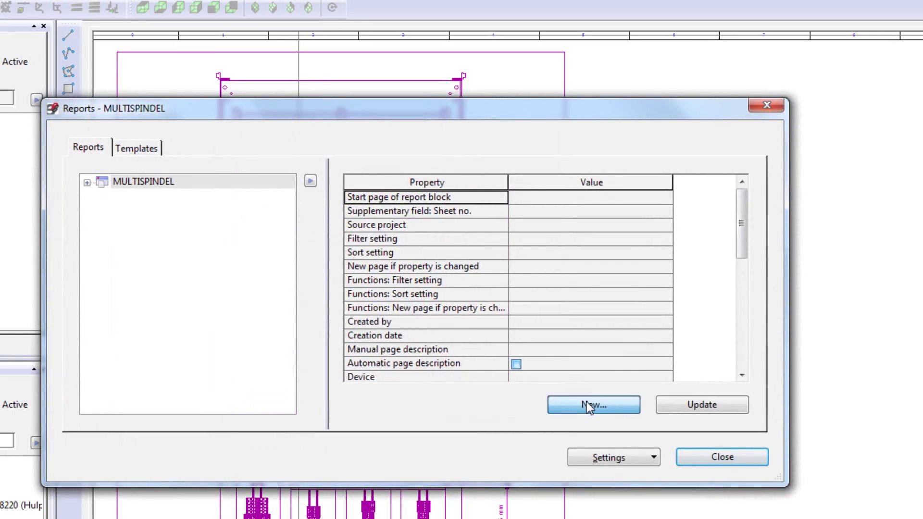
left_click(589, 405)
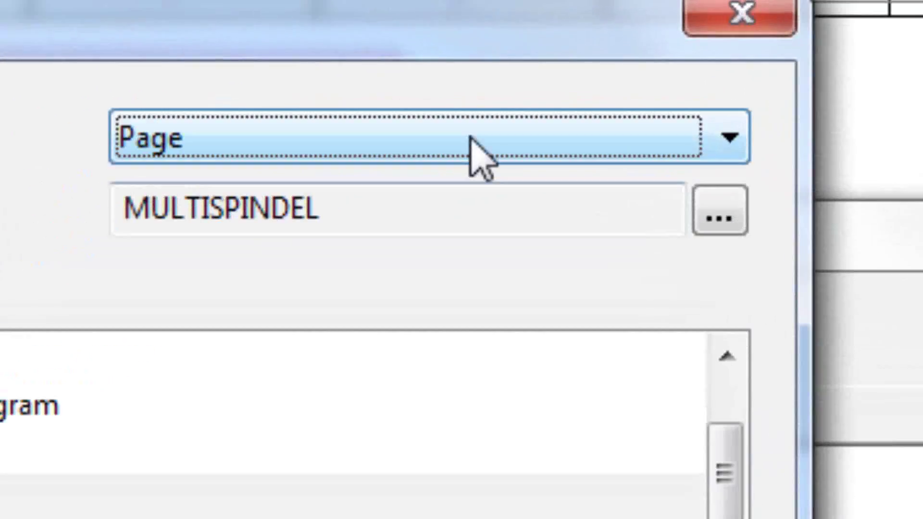
left_click(472, 139)
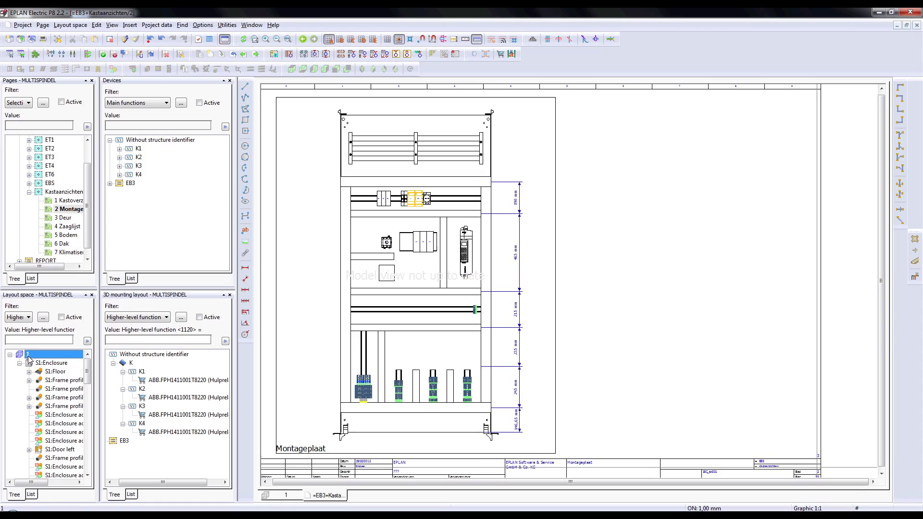
Show layout space 1 in 3D with the chosen cabinet parts, viewed from the front.
double_click(29, 355)
right_click(30, 355)
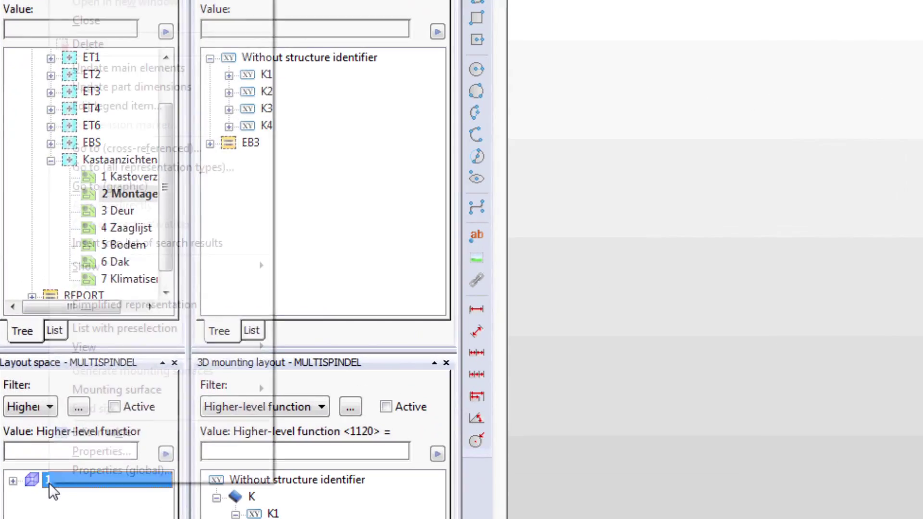
mouse_move(253, 268)
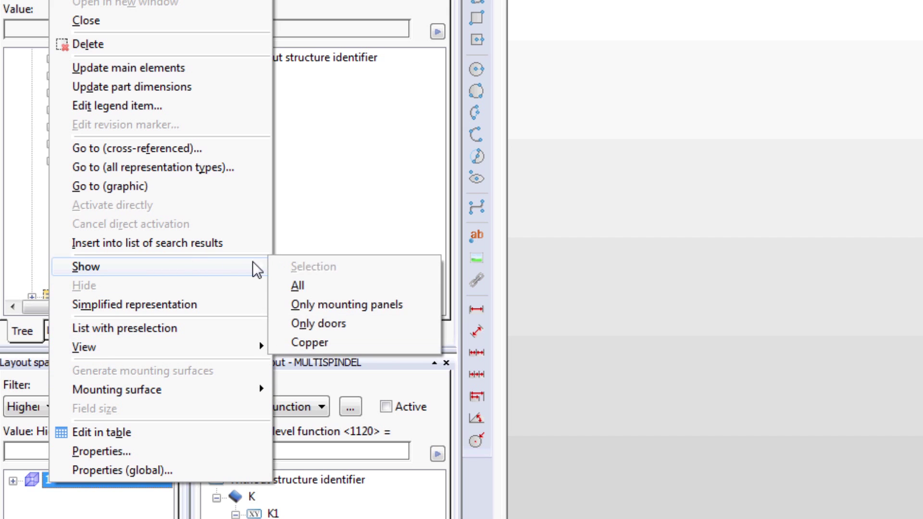
left_click(305, 211)
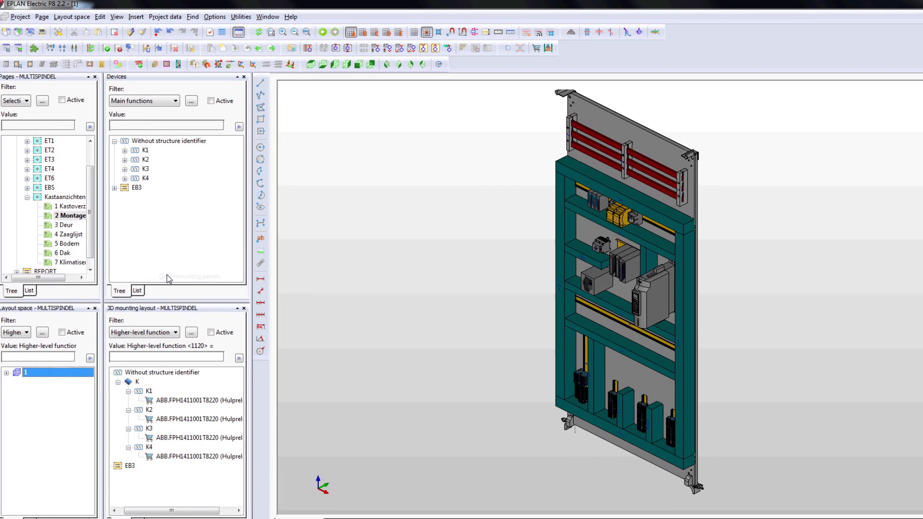
left_click(358, 64)
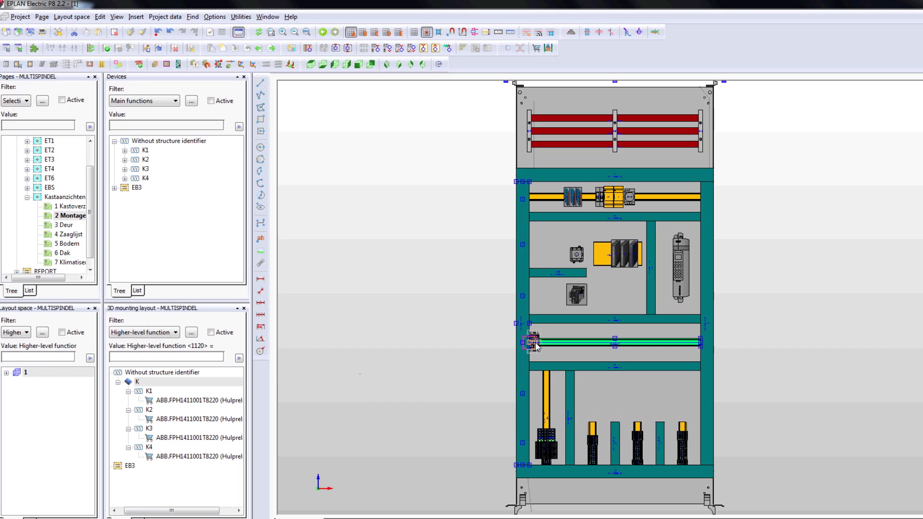
Mount contactors K1–K4 side by side on the green rail and insert the RIT_SK_3304 Variant B macro.
scroll(534, 343, "up", 5)
left_click(545, 343)
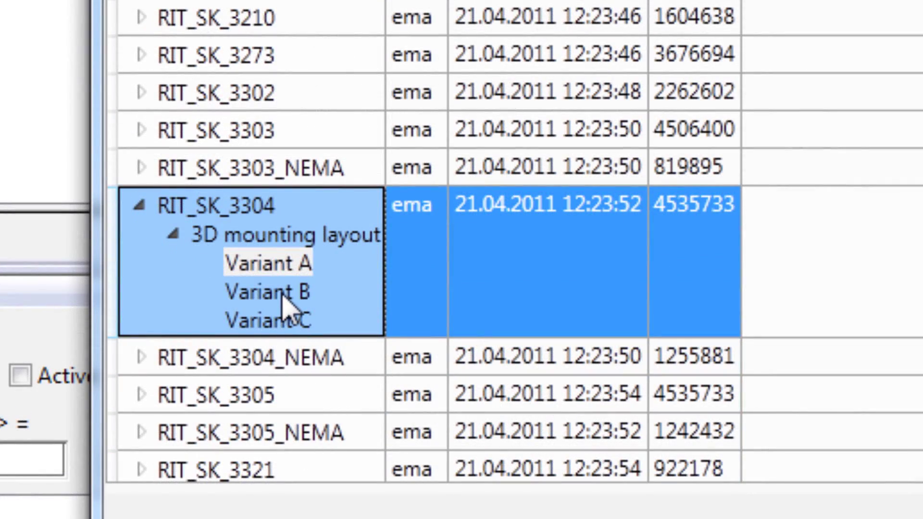
double_click(262, 295)
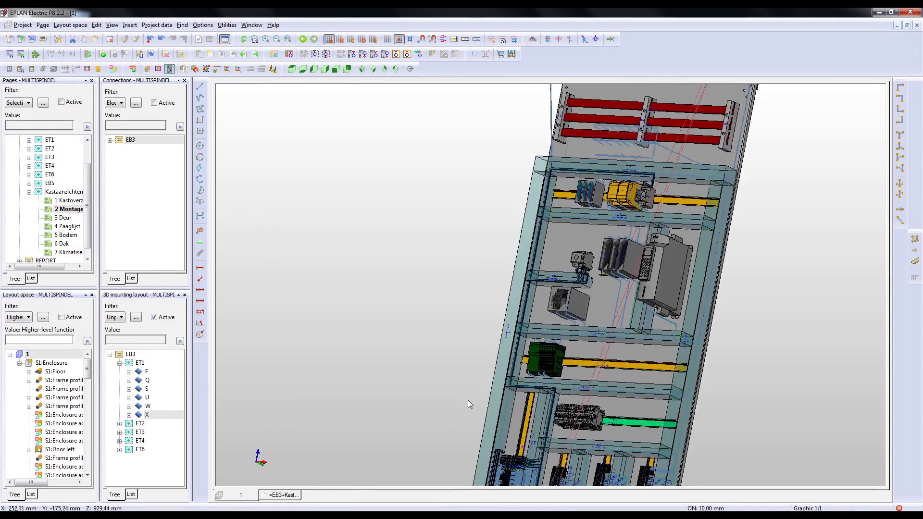
middle_click_drag(469, 400, 491, 384, "shift")
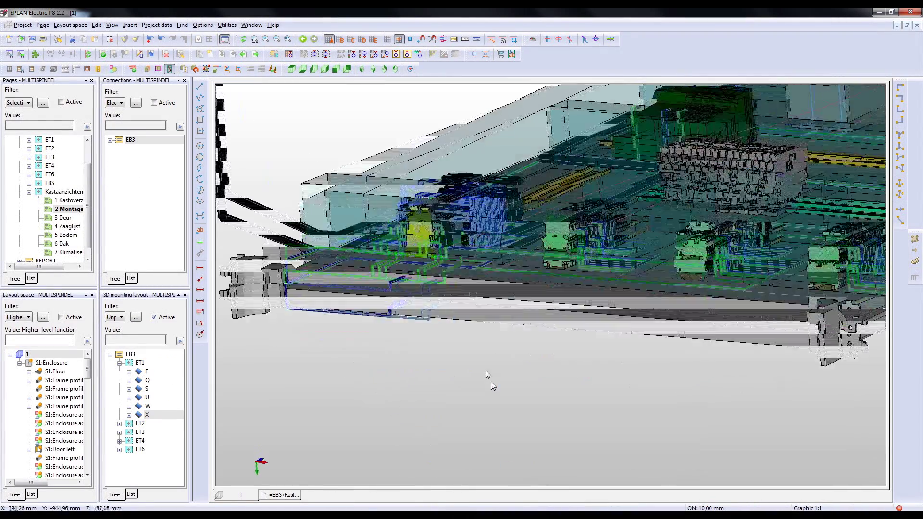
scroll(468, 198, "up", 6)
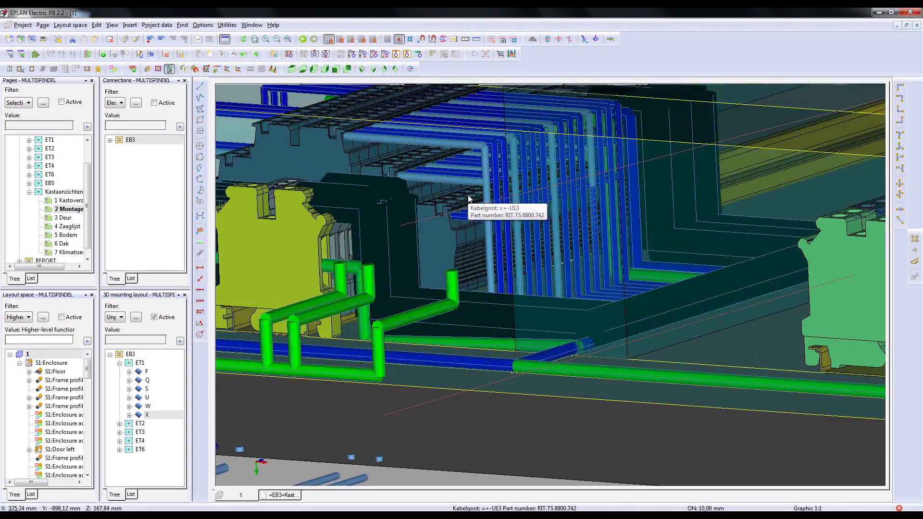
scroll(469, 198, "down", 8)
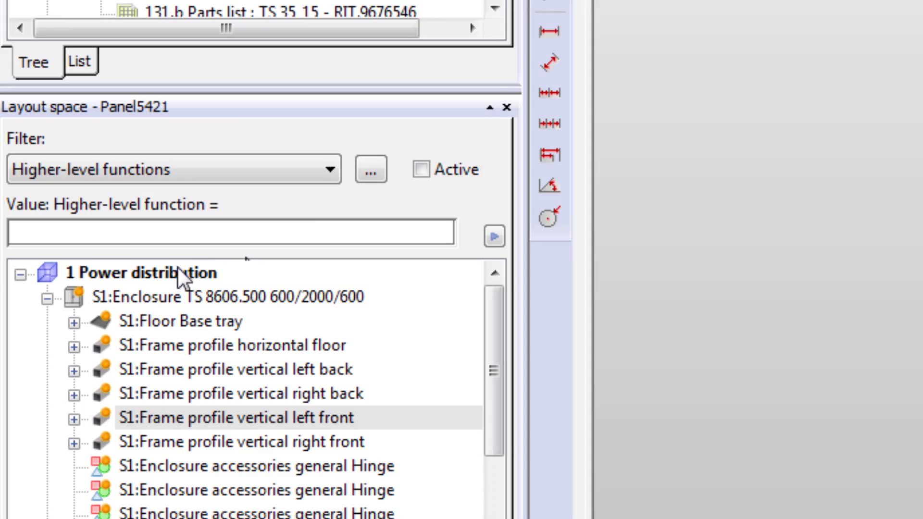
Show only copper parts of 1 Power distribution and place busbar -W66 beside the yellow bar.
right_click(178, 272)
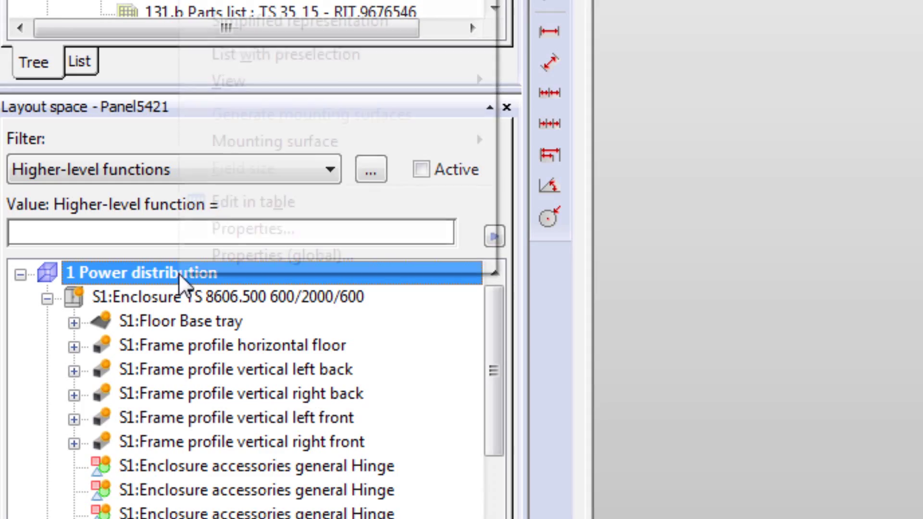
mouse_move(284, 189)
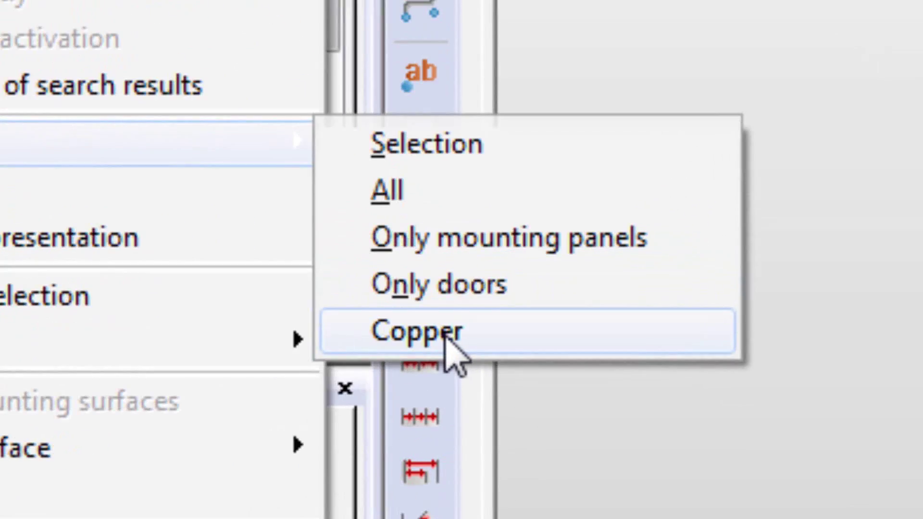
left_click(527, 286)
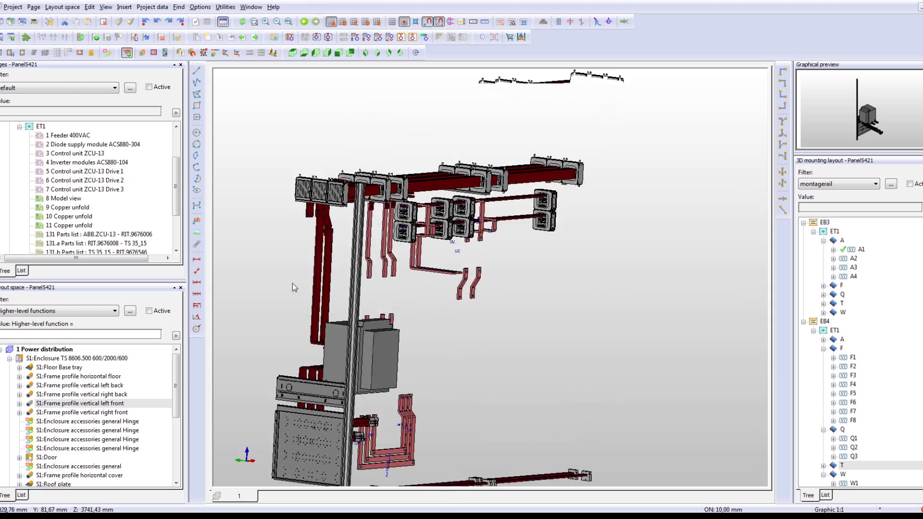
scroll(317, 191, "up", 5)
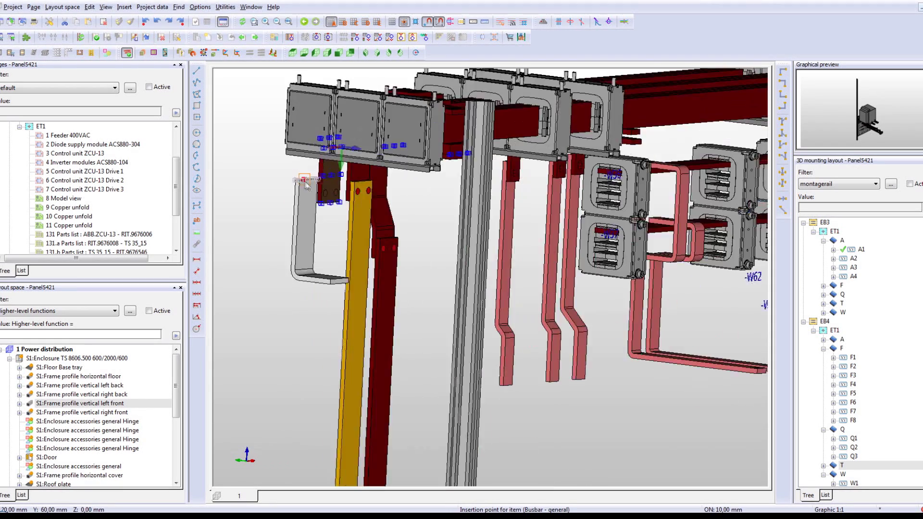
left_click(349, 176)
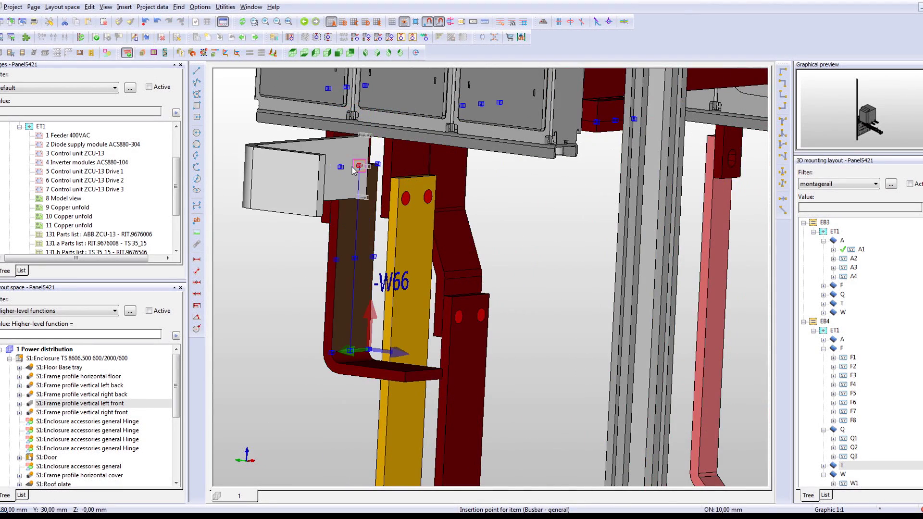
scroll(354, 171, "down", 4)
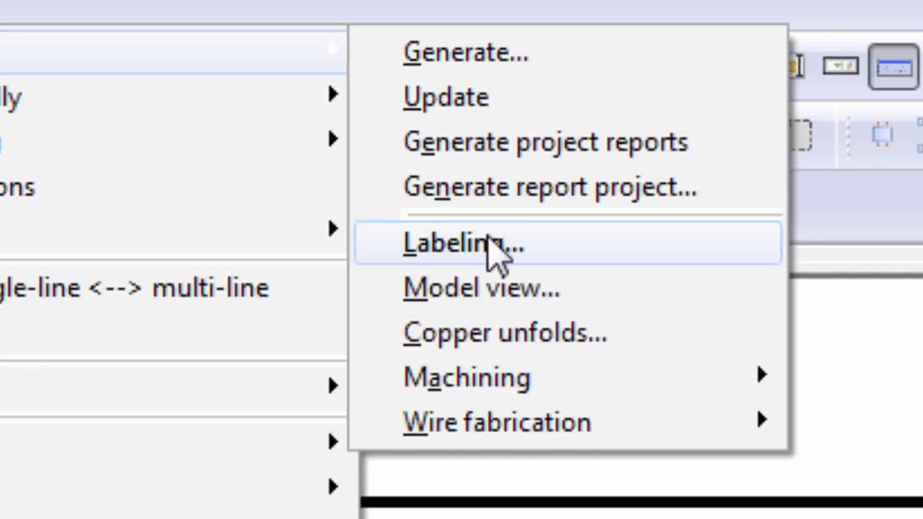
Generate the labeling for the project.
left_click(390, 77)
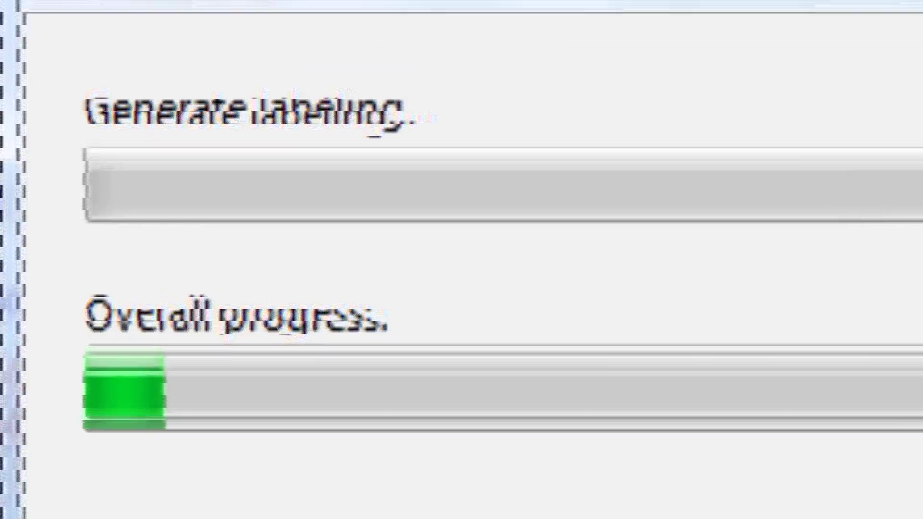